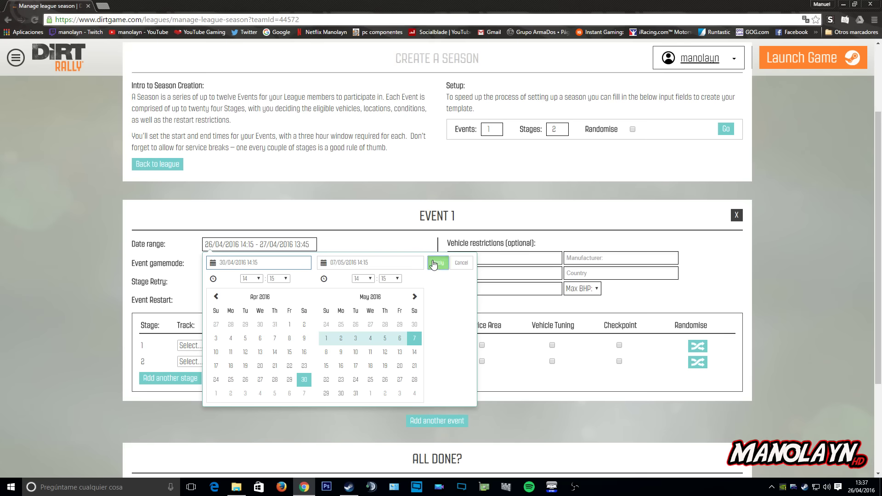
Apply the date range 30/04/2016 14:15 to 07/05/2016 14:15 to Event 1 and restrict its vehicle to the Subaru Impreza WRX STI 2011
left_click(438, 263)
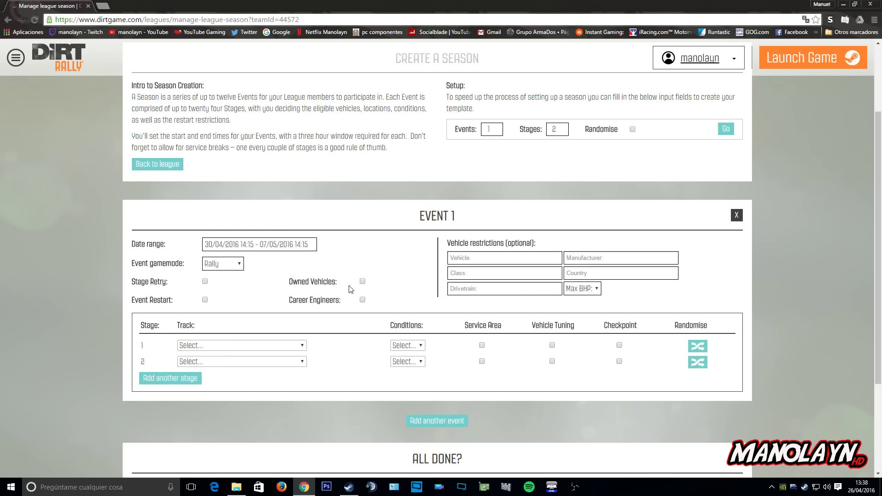
left_click(472, 259)
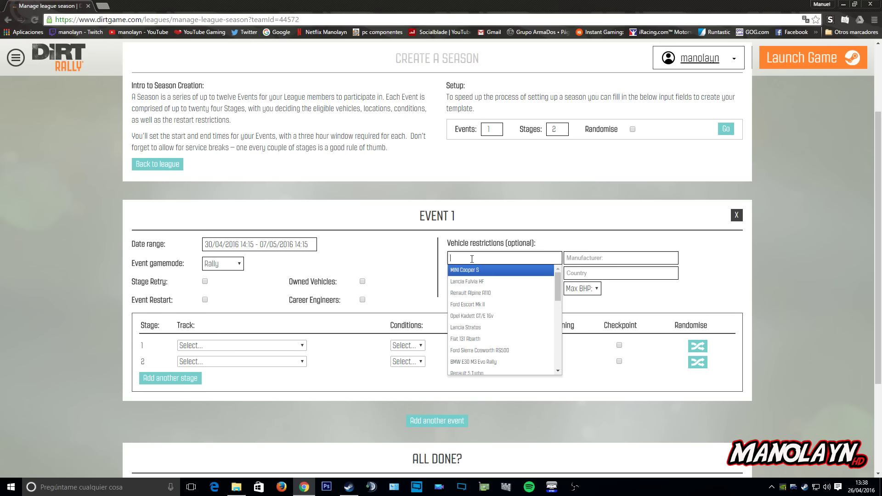
scroll(501, 321, "down", 6)
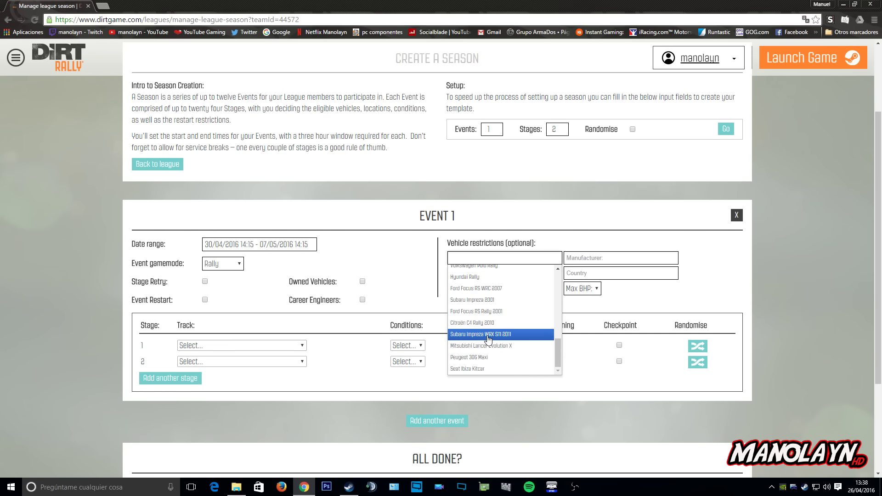
left_click(487, 335)
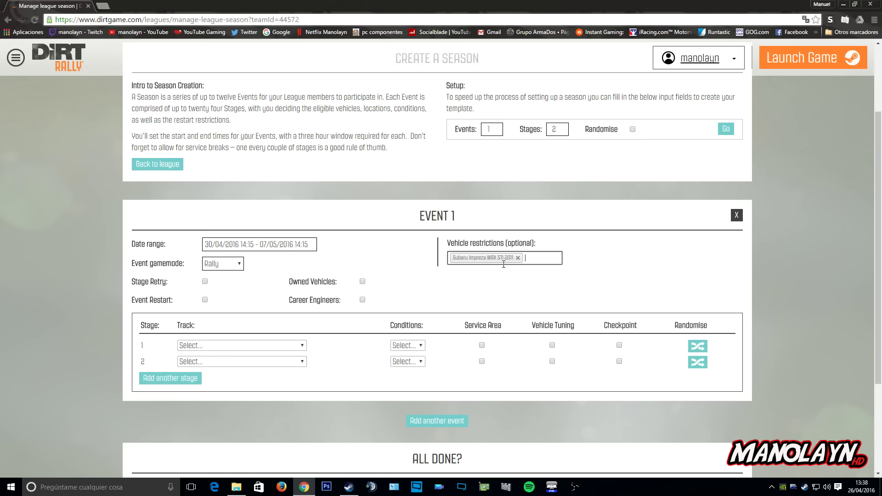
Set stage 1 to the Monte Carlo track Gordolon - Courte montée (S) with Midday / Sunny conditions
left_click(302, 346)
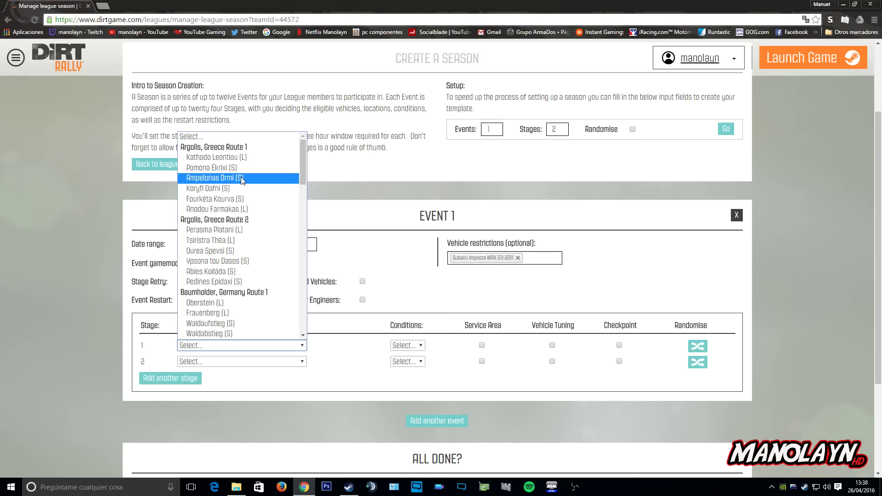
scroll(232, 245, "down", 7)
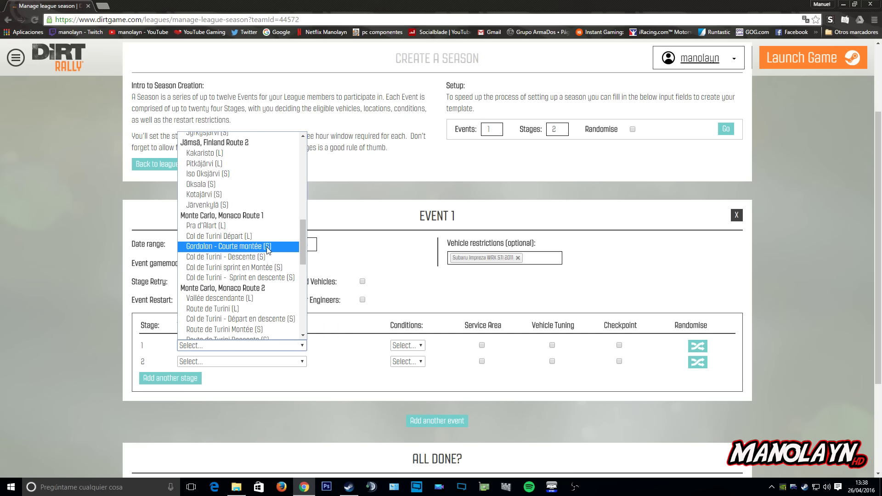
left_click(221, 248)
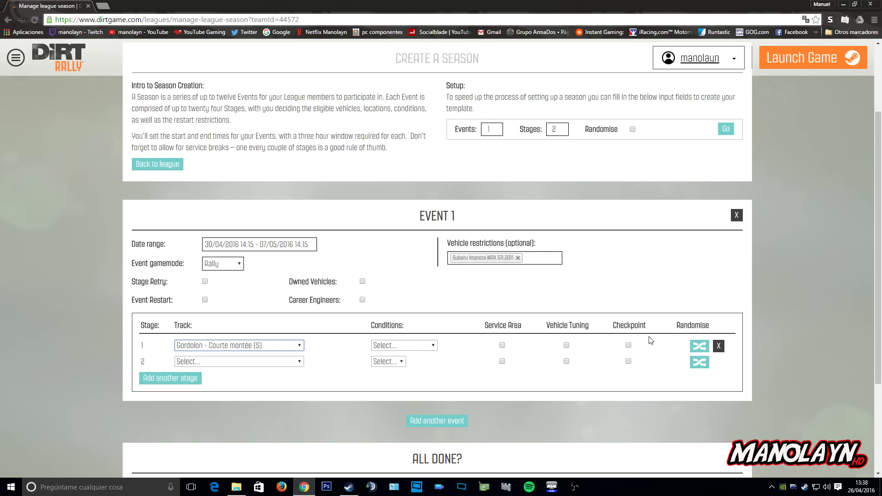
left_click(432, 346)
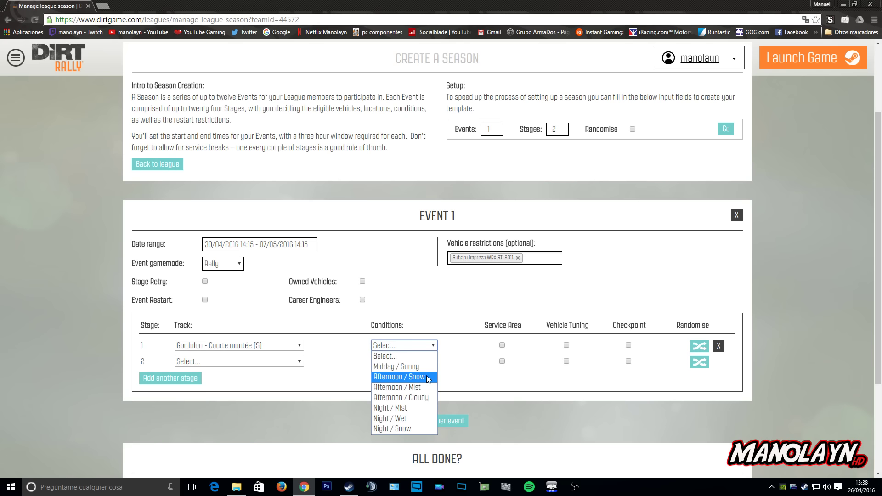
left_click(401, 367)
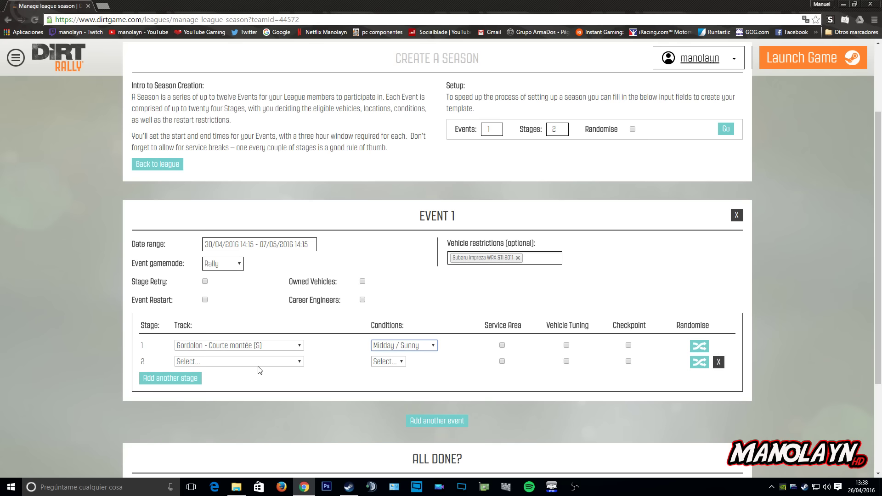
Set stage 2 to the Monte Carlo track Col de Turini - Sprint en descente (S) with Midday / Sunny conditions
left_click(299, 363)
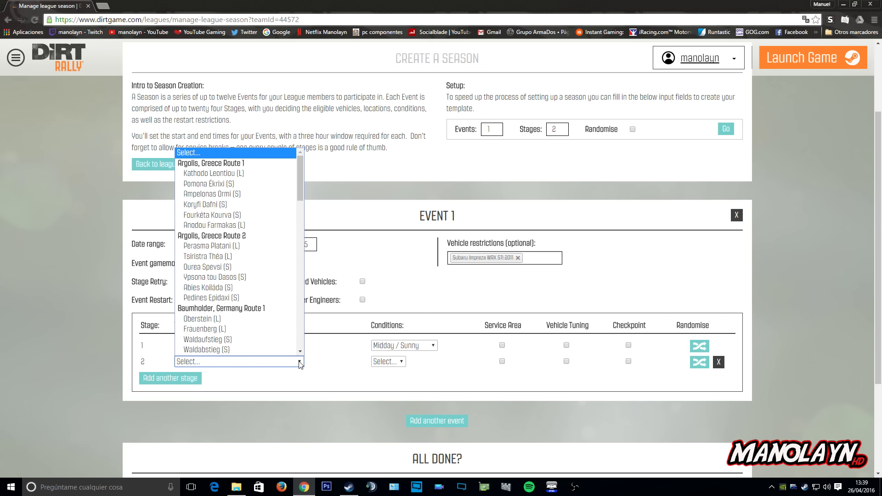
scroll(246, 296, "down", 5)
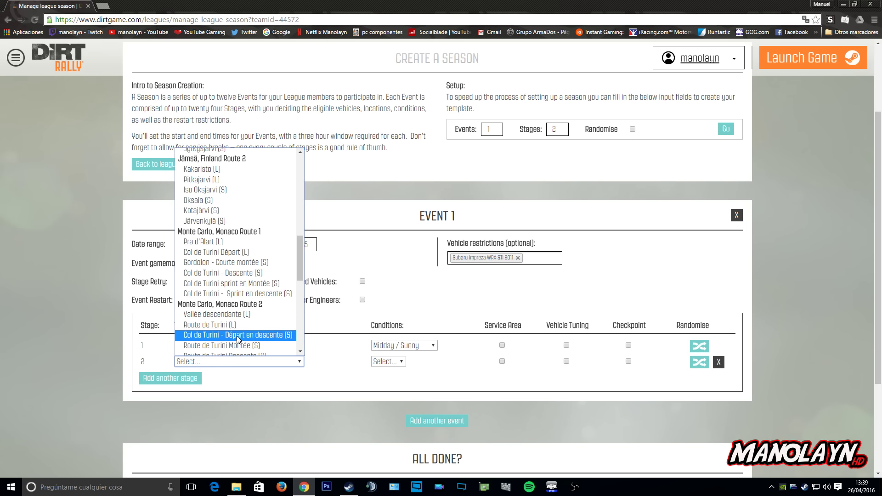
scroll(238, 339, "down", 10)
scroll(239, 336, "up", 2)
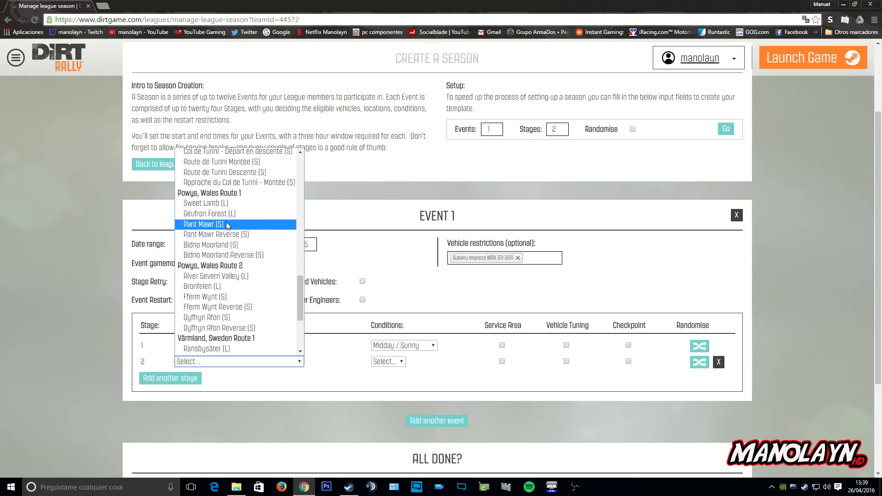
scroll(230, 257, "up", 6)
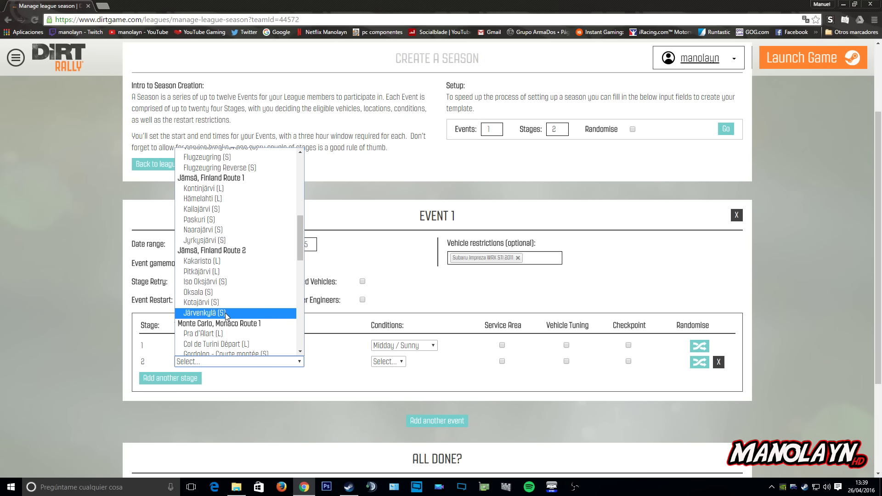
scroll(225, 313, "down", 3)
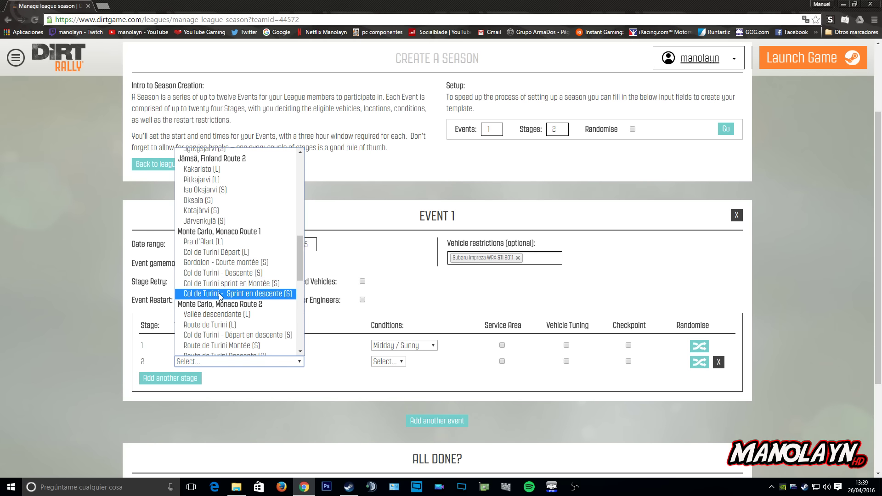
left_click(218, 293)
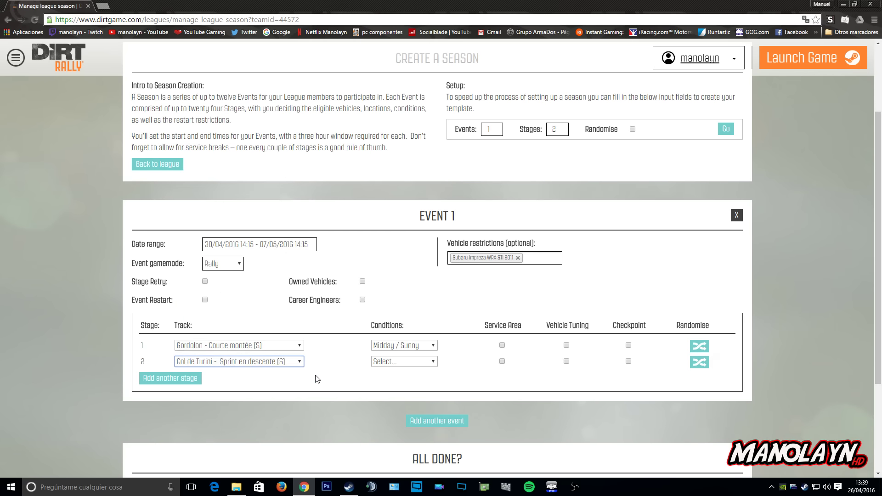
left_click(429, 362)
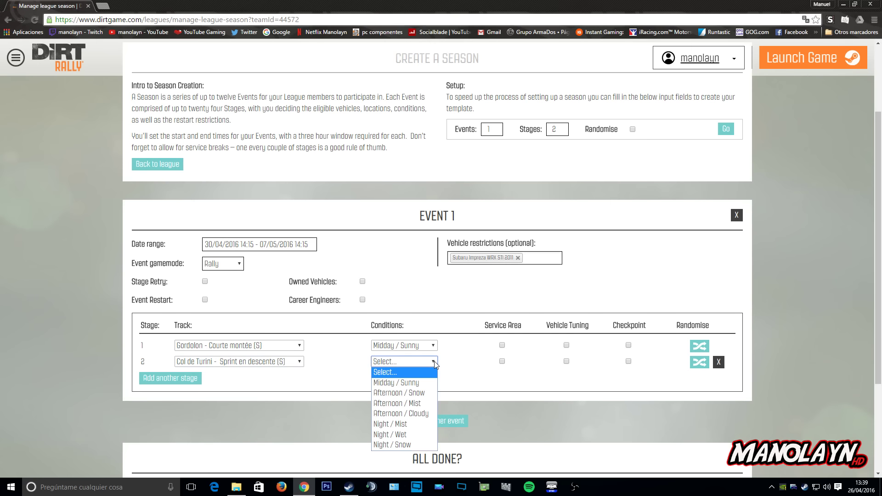
left_click(420, 385)
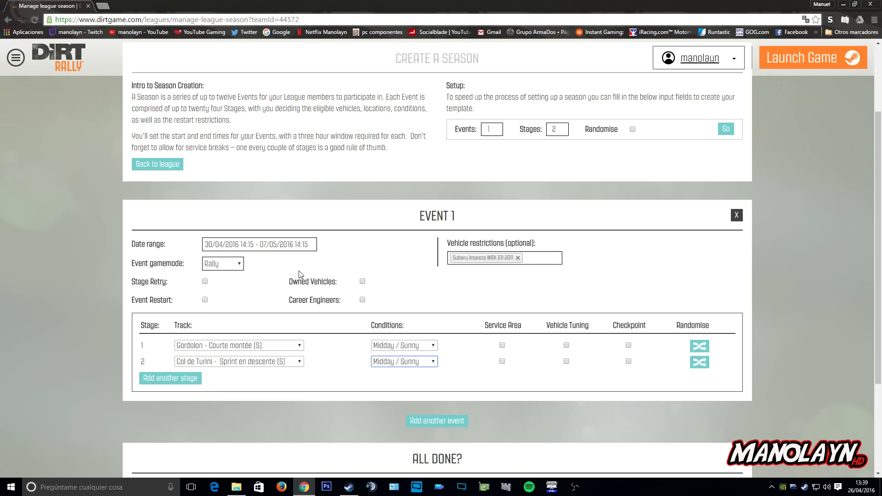
Check the Event 1 settings and submit the finished season
scroll(375, 266, "down", 3)
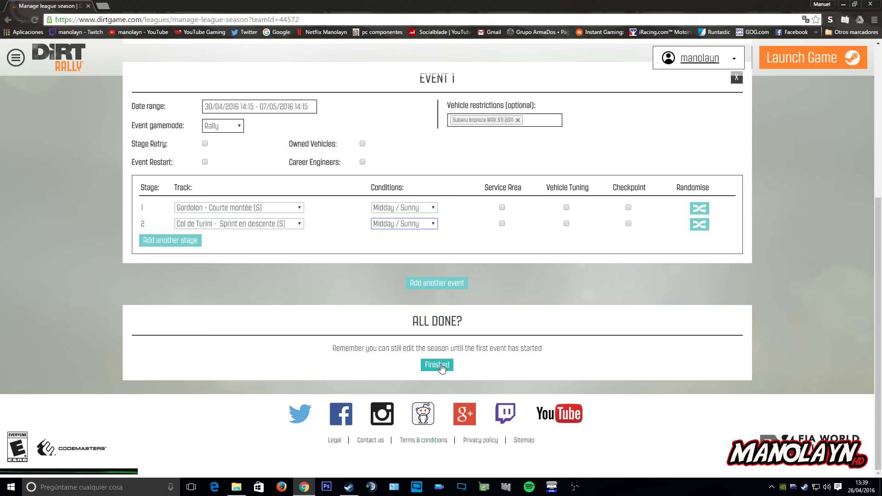
scroll(399, 230, "up", 1)
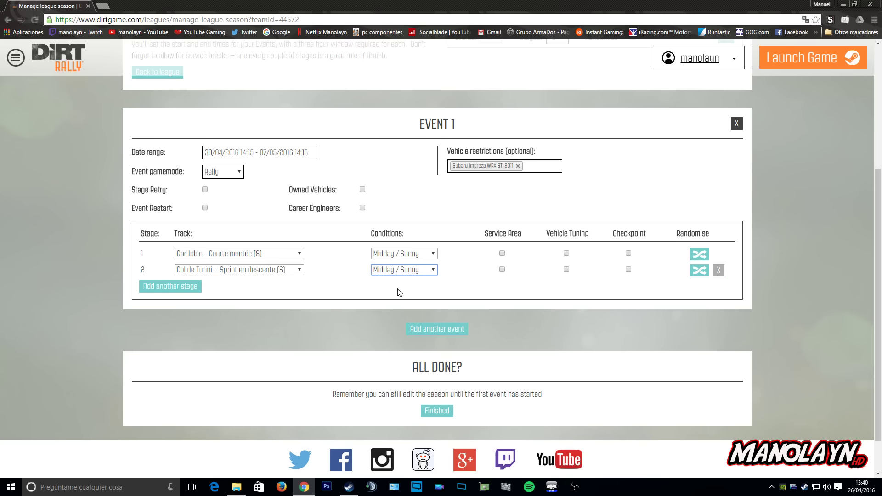
left_click(439, 411)
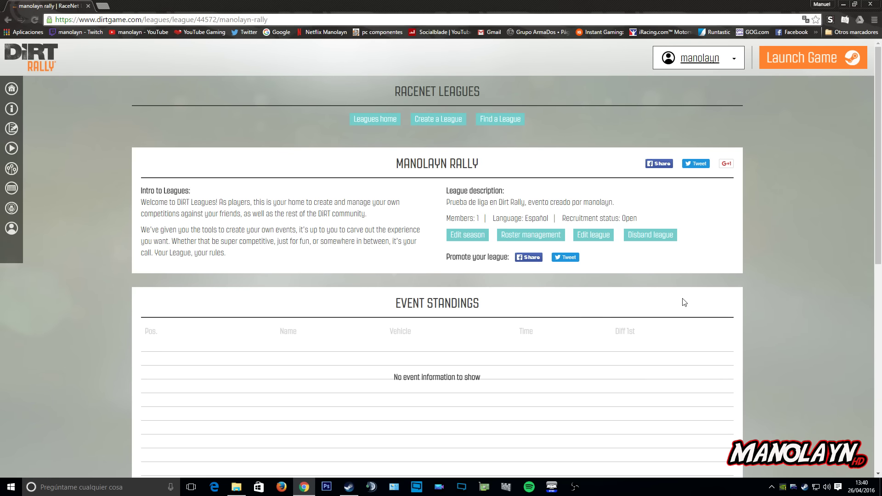
Examine the league page's event standings, season schedule with its stage map and conditions, and league standings
scroll(570, 269, "down", 7)
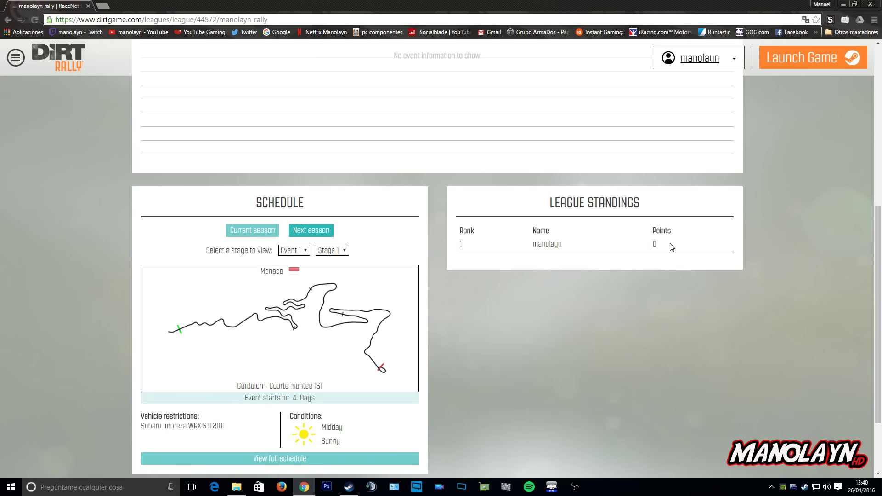
scroll(547, 250, "down", 3)
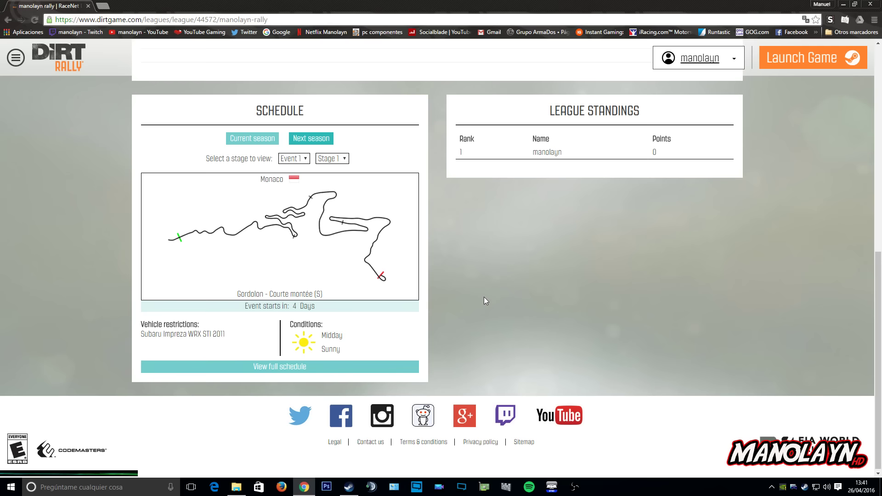
scroll(484, 296, "up", 2)
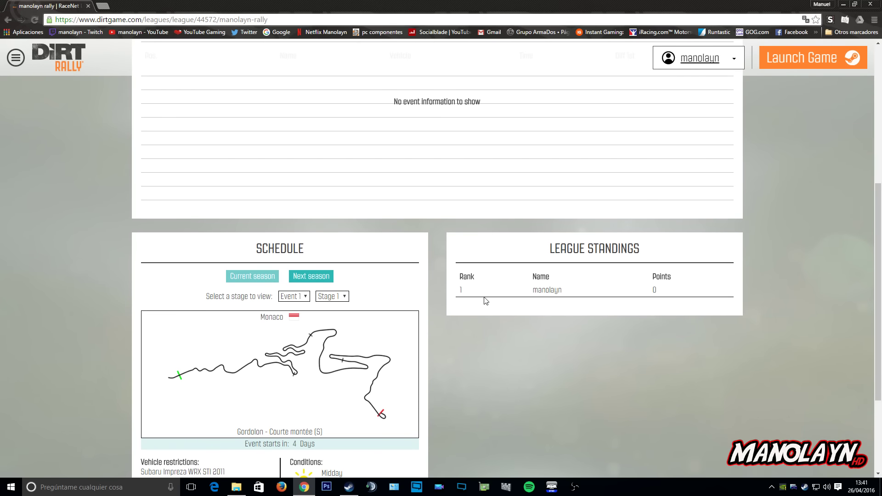
scroll(484, 301, "down", 1)
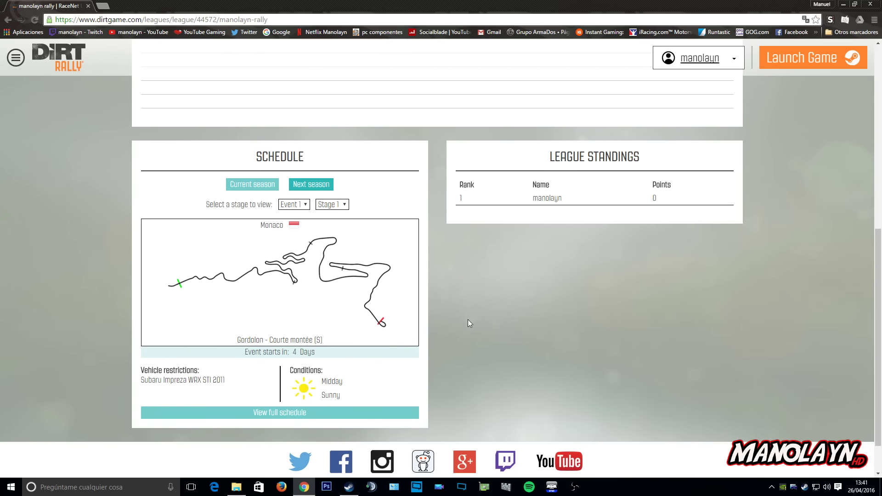
scroll(476, 336, "up", 1)
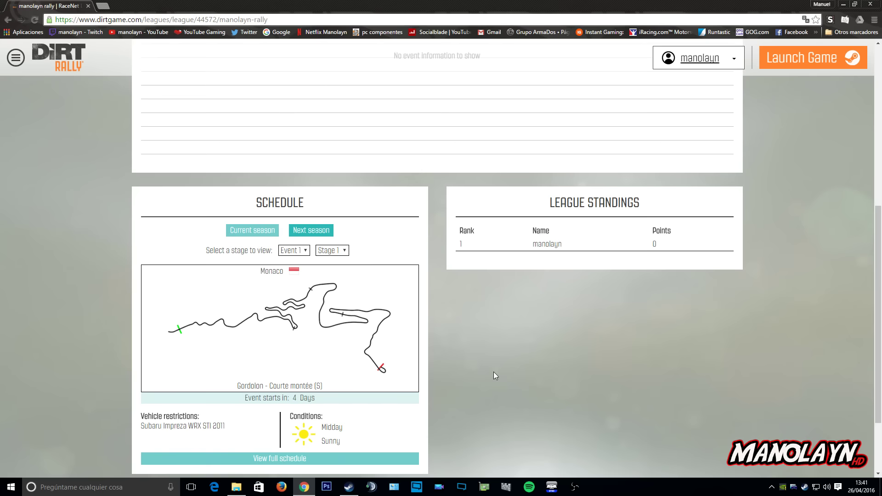
scroll(493, 372, "up", 3)
scroll(494, 376, "down", 3)
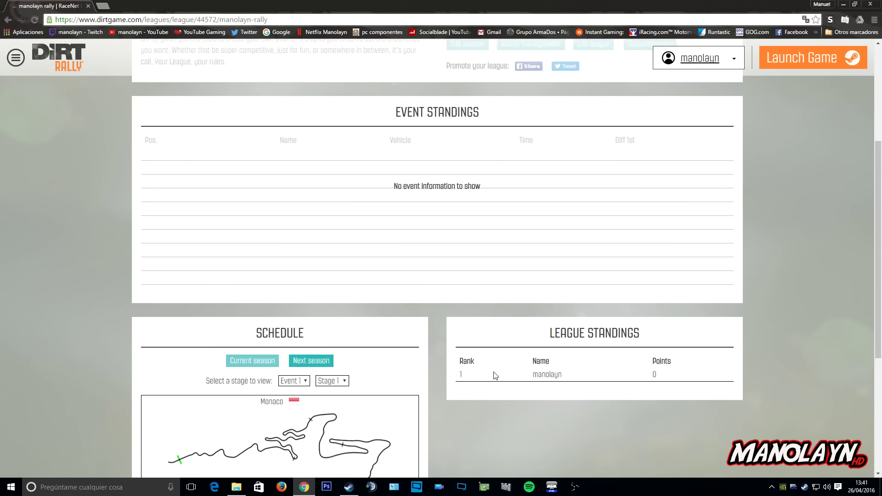
scroll(493, 371, "down", 1)
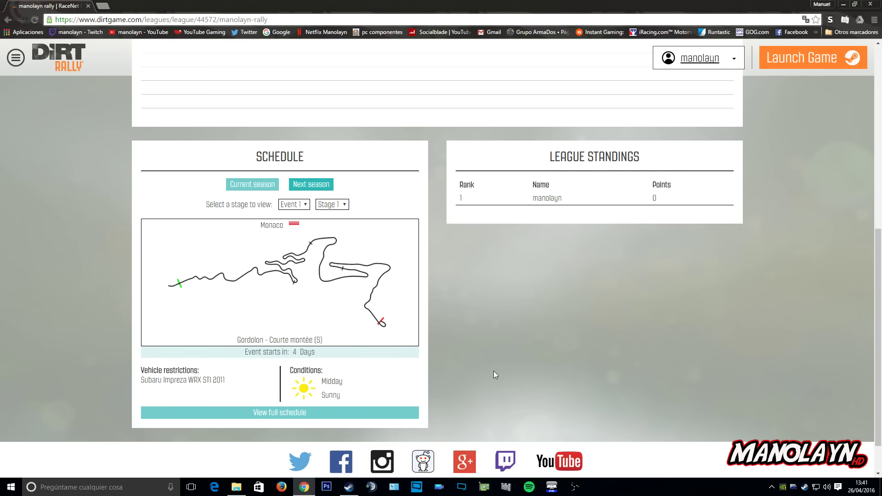
scroll(494, 371, "up", 1)
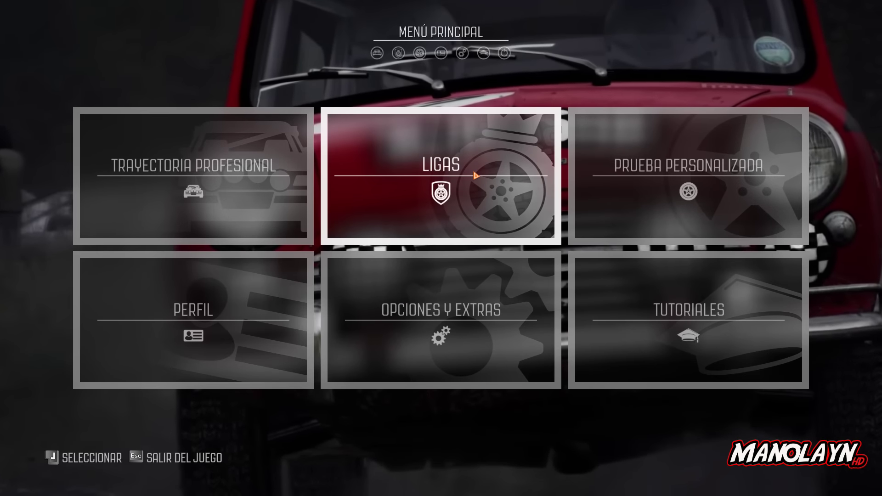
In the DiRT Rally game, open the leagues section, launch the DiRTgame.com site from it, and move the overlay browser window slightly upward
left_click(476, 175)
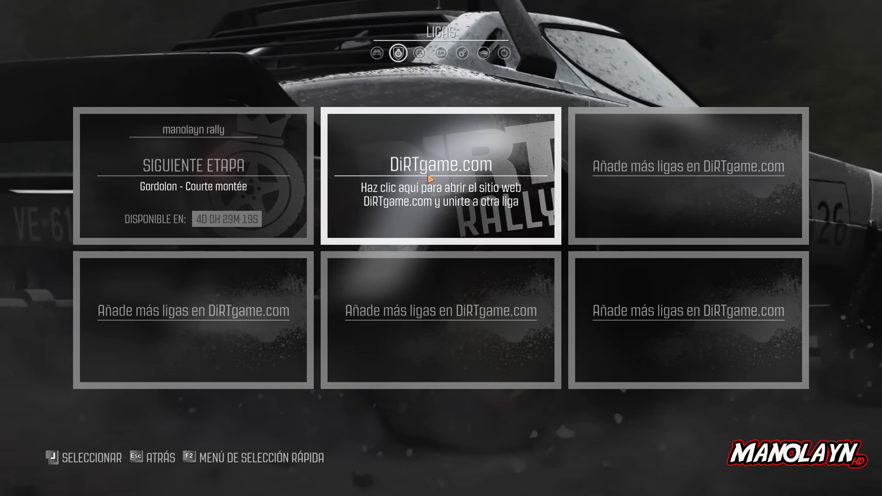
left_click(430, 178)
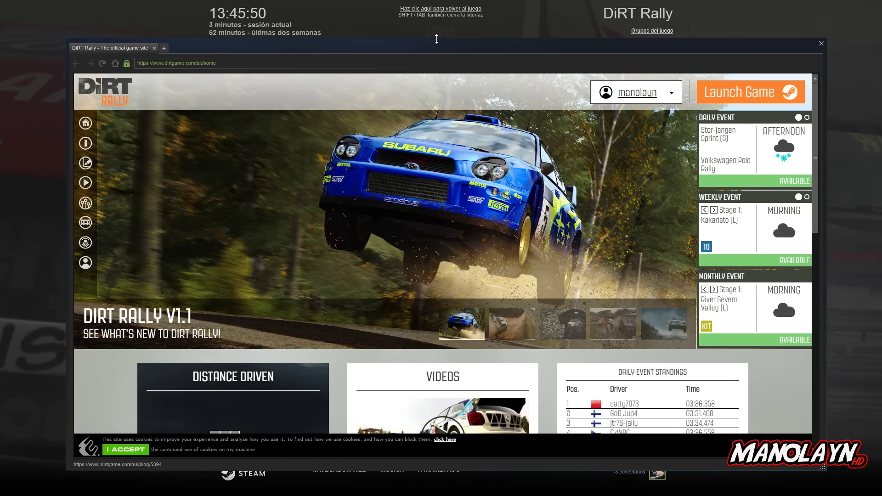
left_click_drag(438, 42, 432, 17)
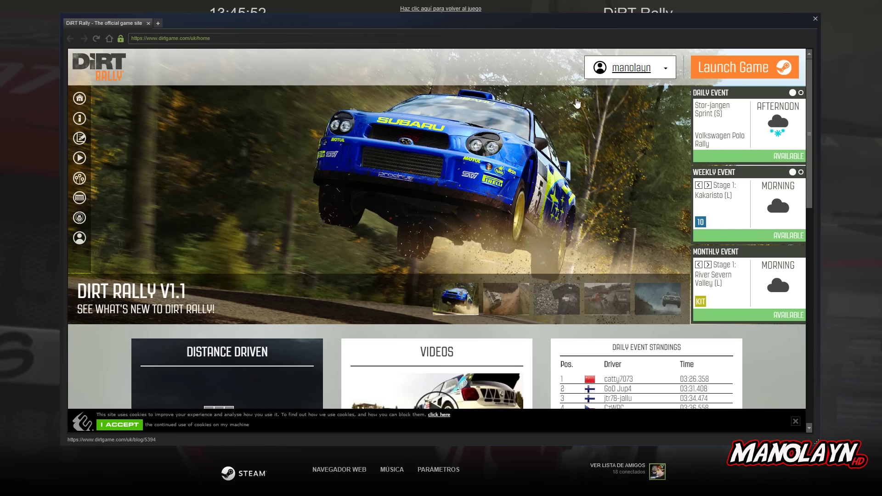